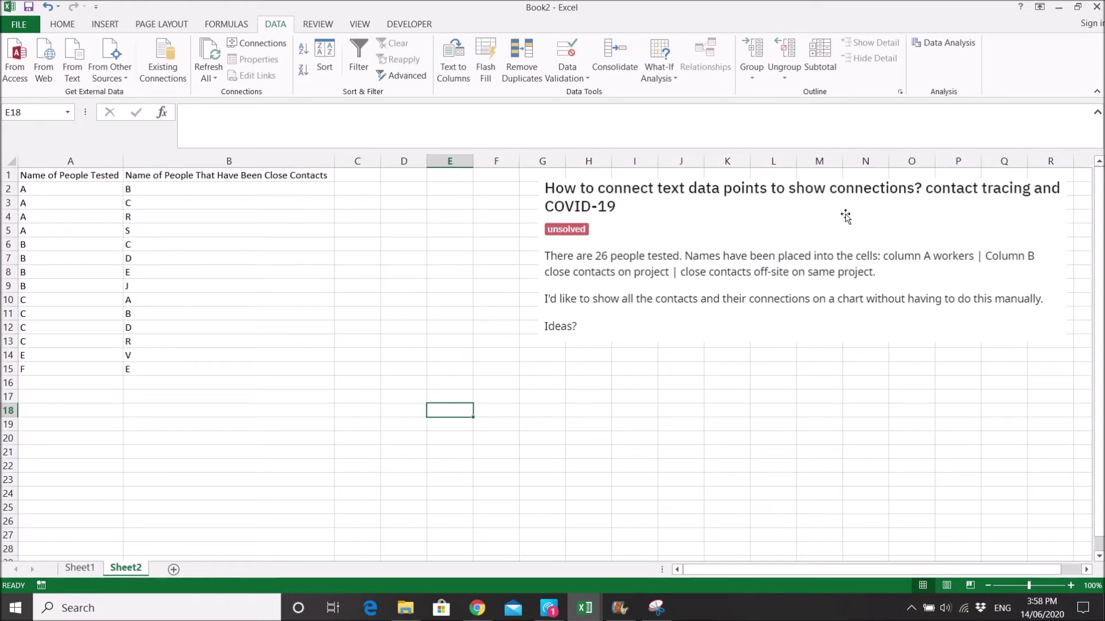
left_click(187, 368)
left_click_drag(187, 369, 74, 168)
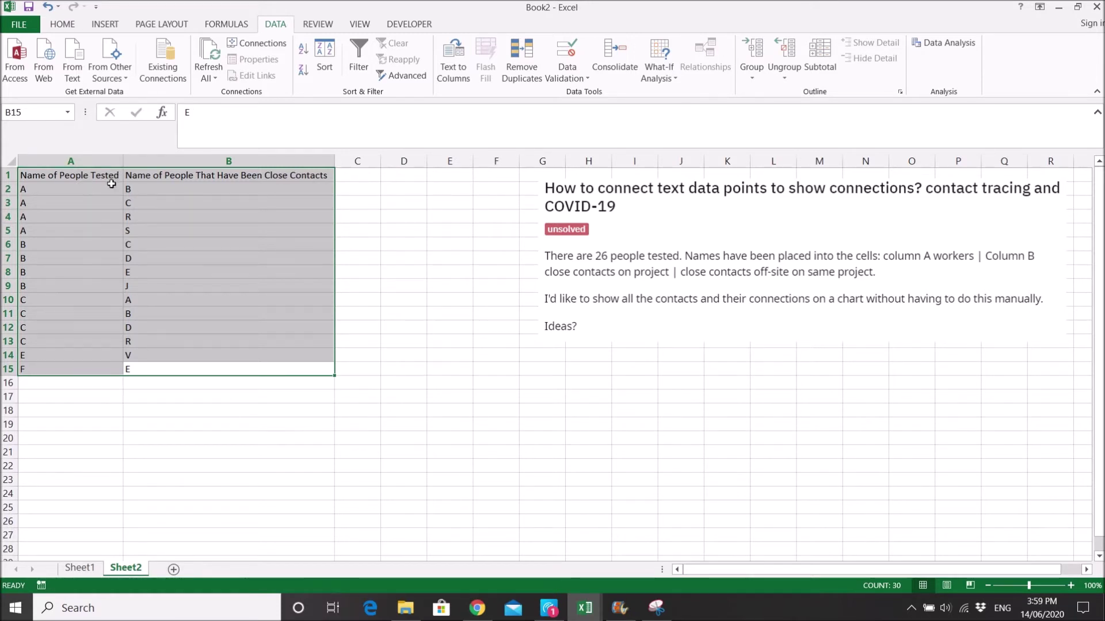
left_click_drag(161, 189, 160, 202)
left_click(185, 175)
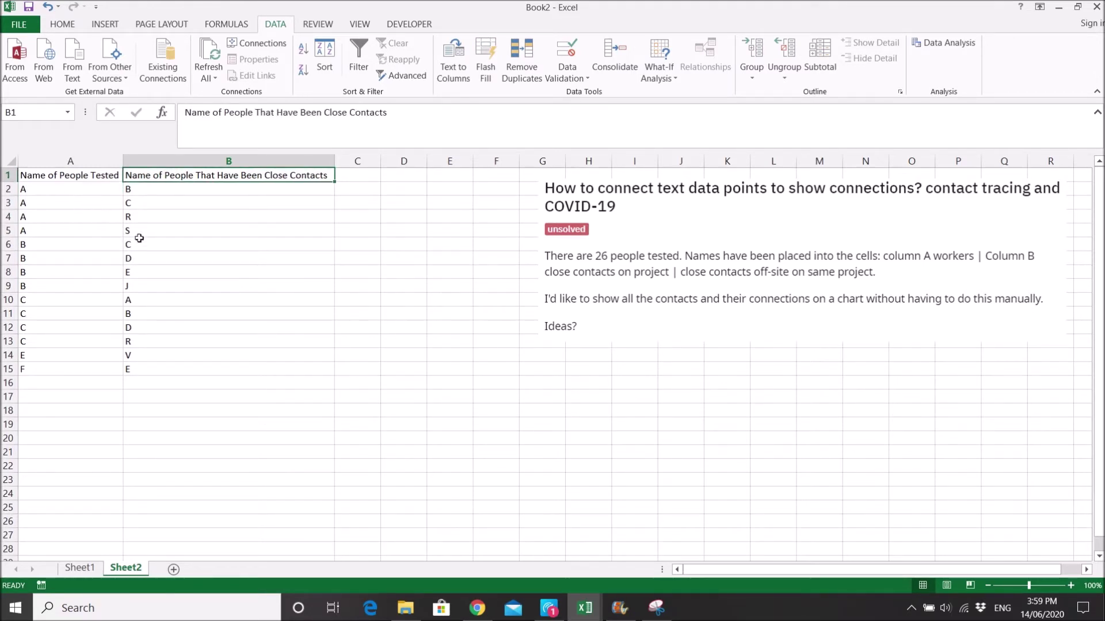
Convert the contact data in A1:B15 into a table that uses its first row as headers.
left_click(257, 369)
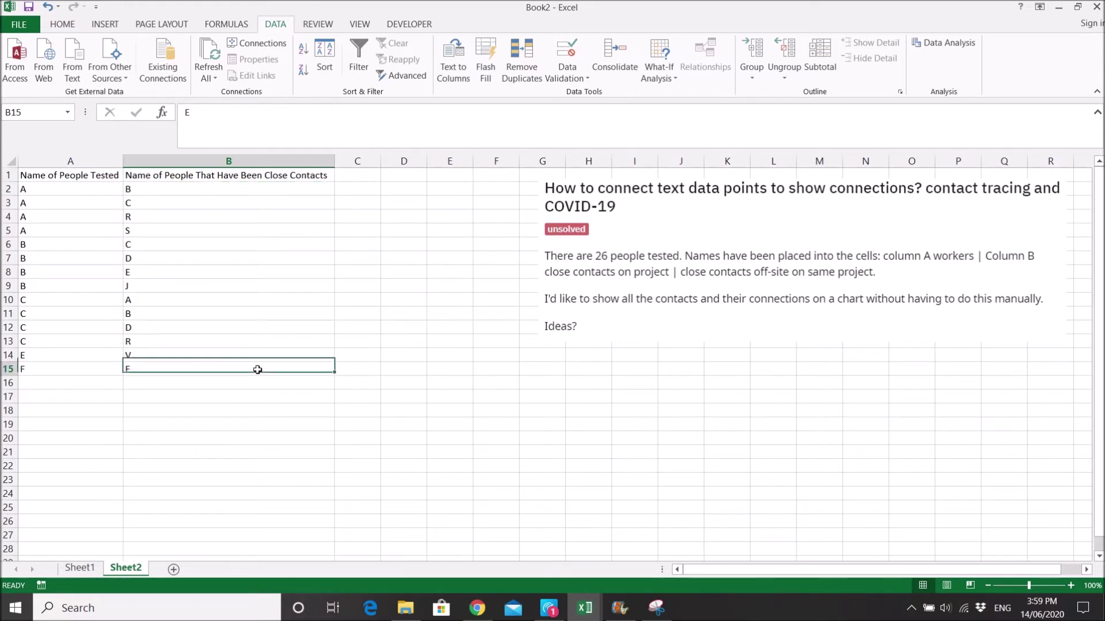
left_click_drag(258, 370, 86, 175)
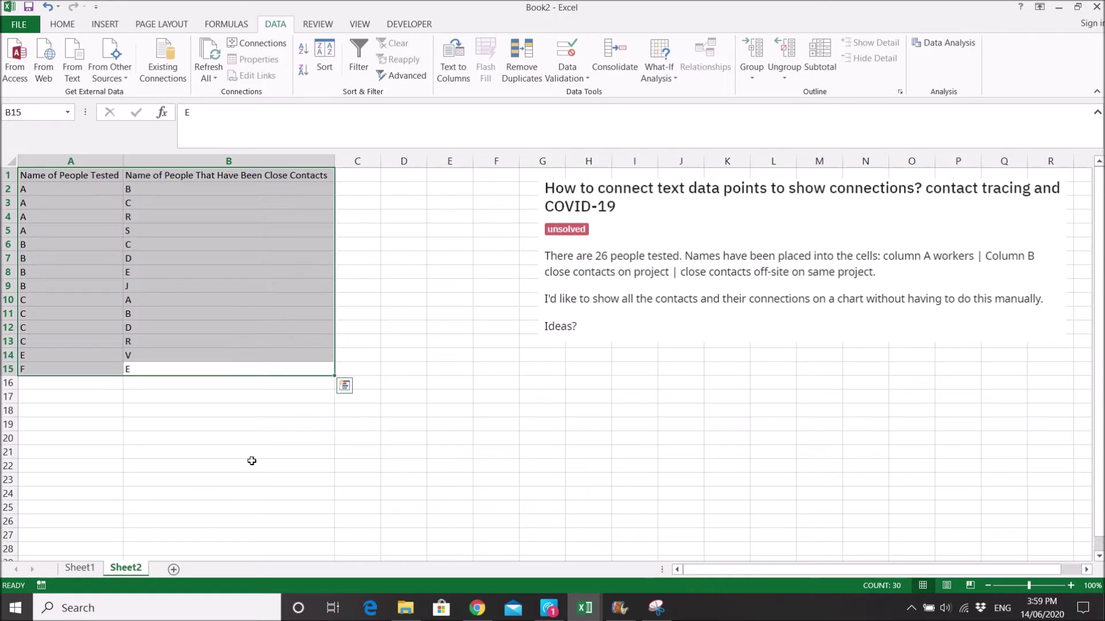
left_click(104, 28)
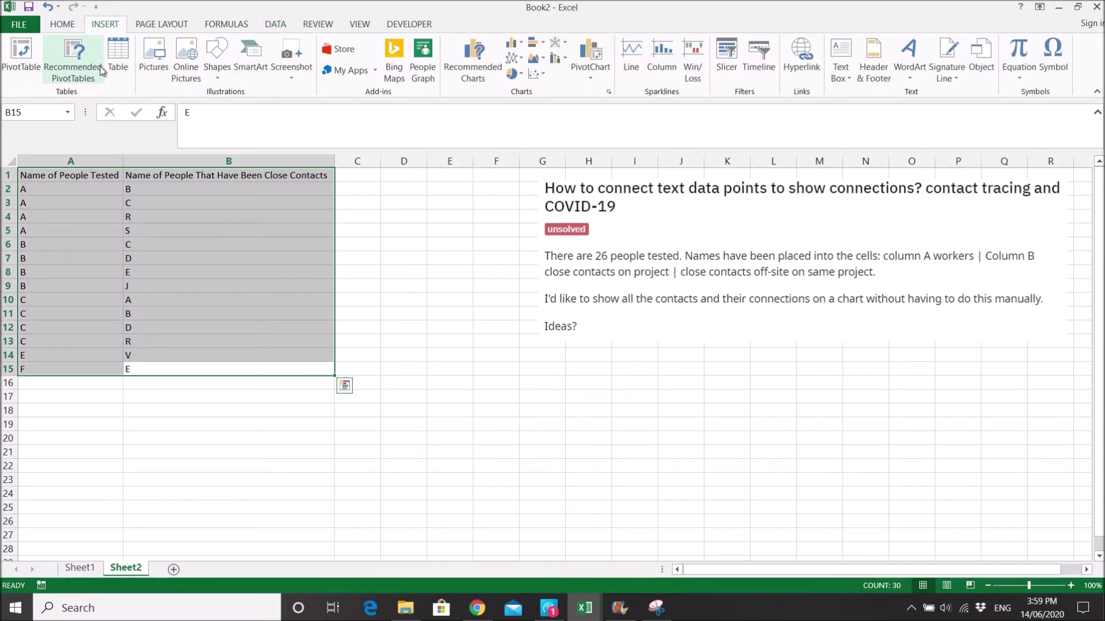
left_click(115, 67)
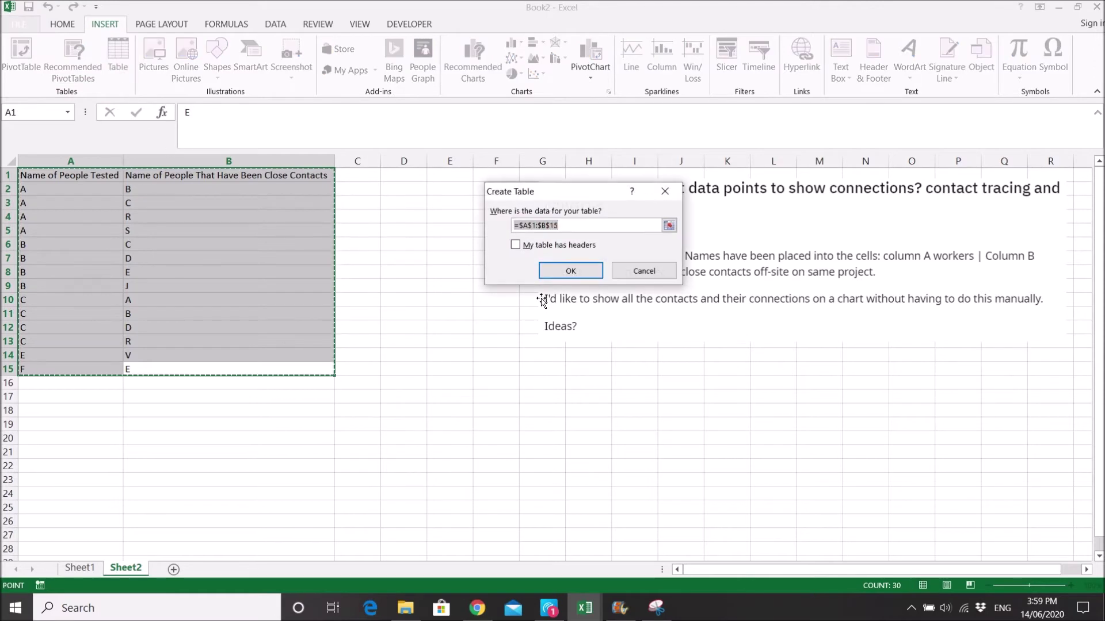
left_click(516, 245)
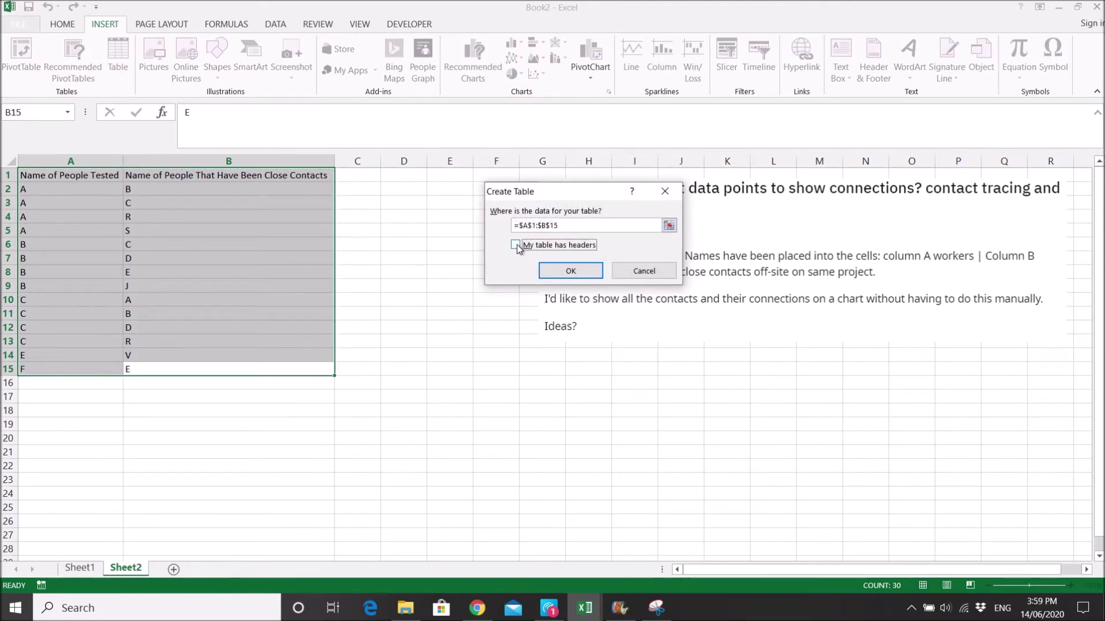
left_click(564, 275)
left_click(438, 275)
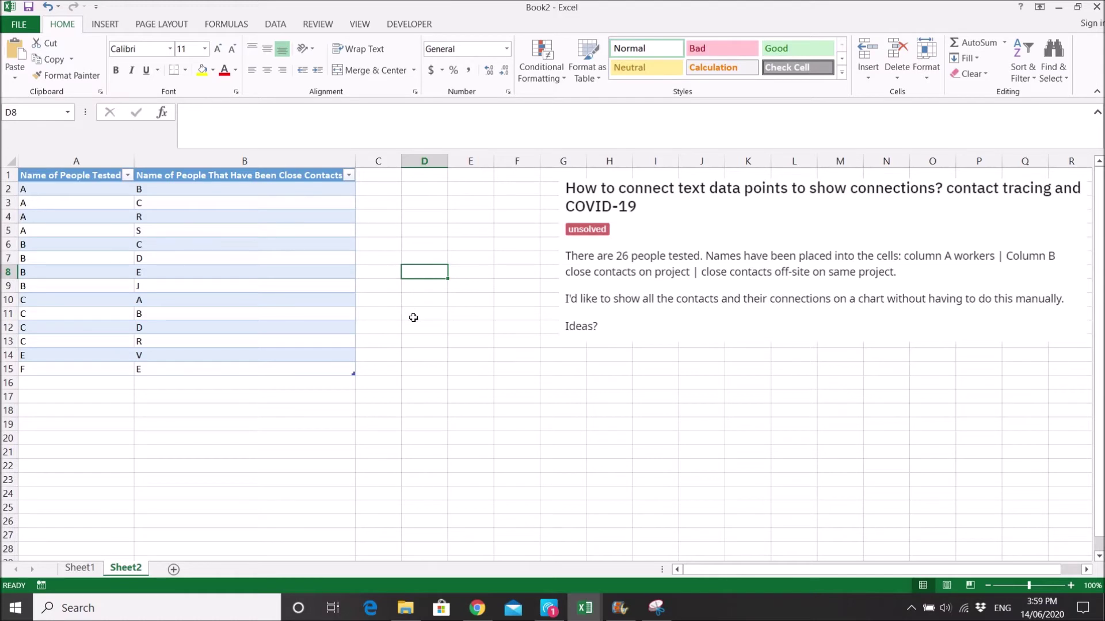
Search the Office add-in store for "network".
left_click(389, 216)
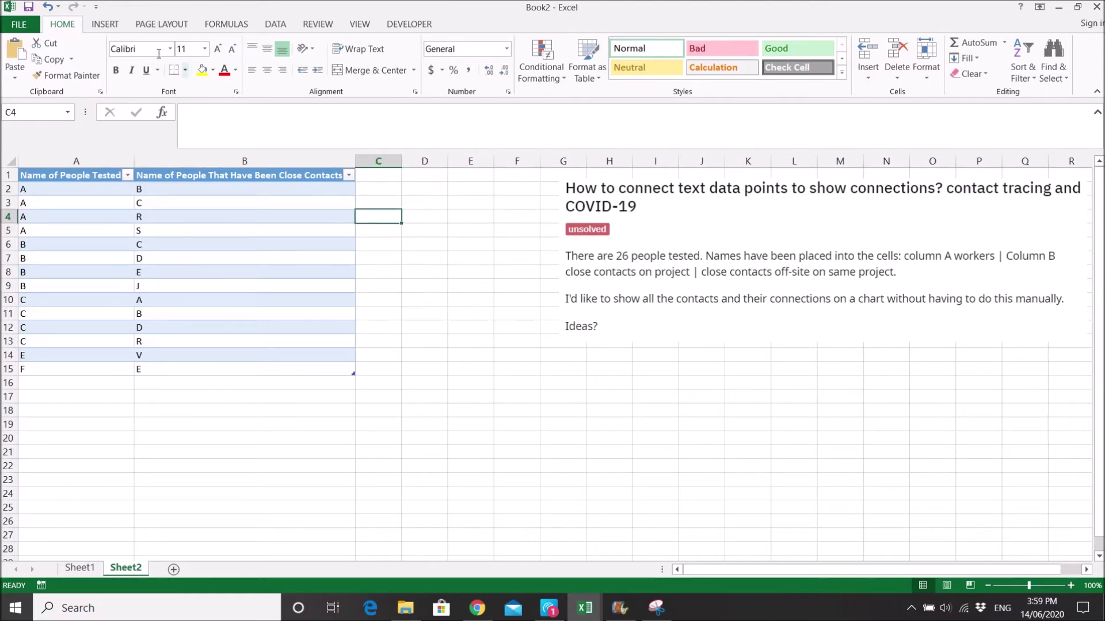
left_click(105, 27)
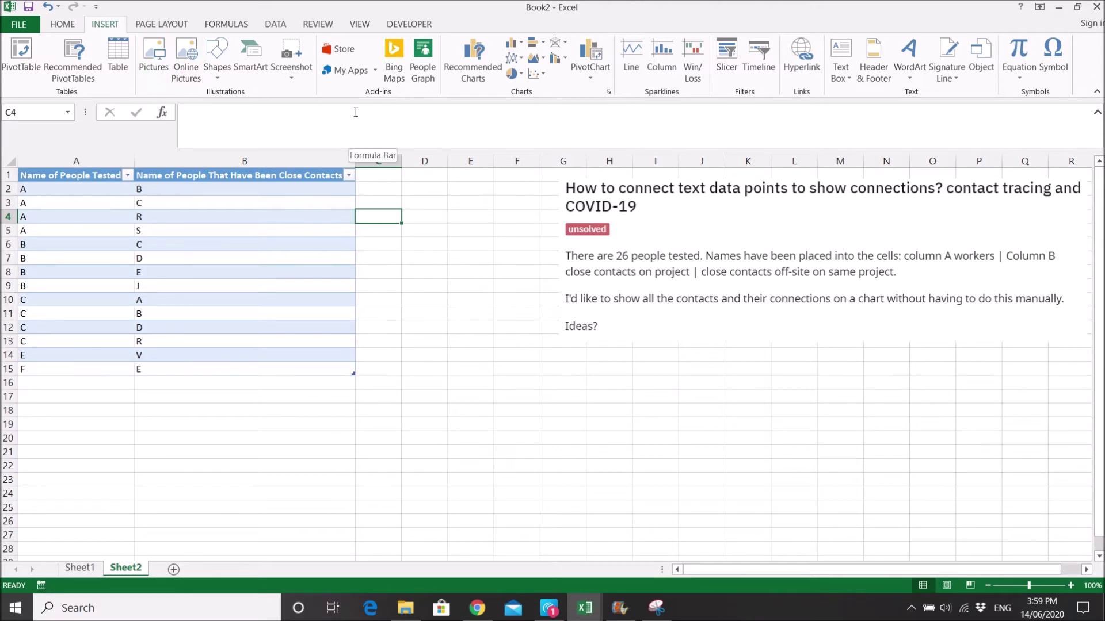
left_click(348, 52)
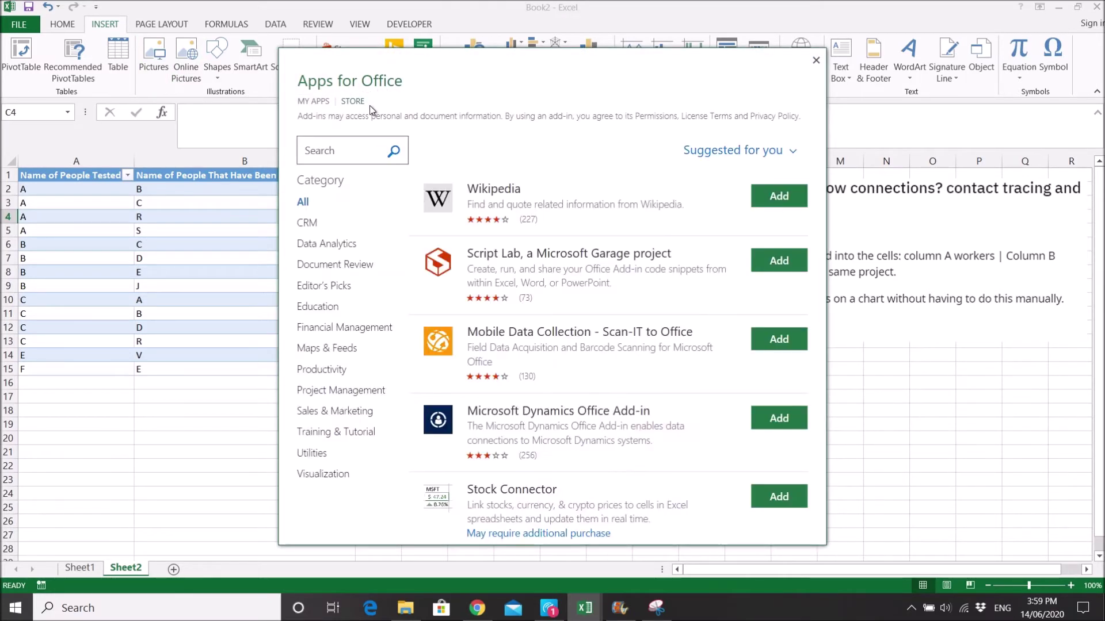
left_click(359, 147)
type("network")
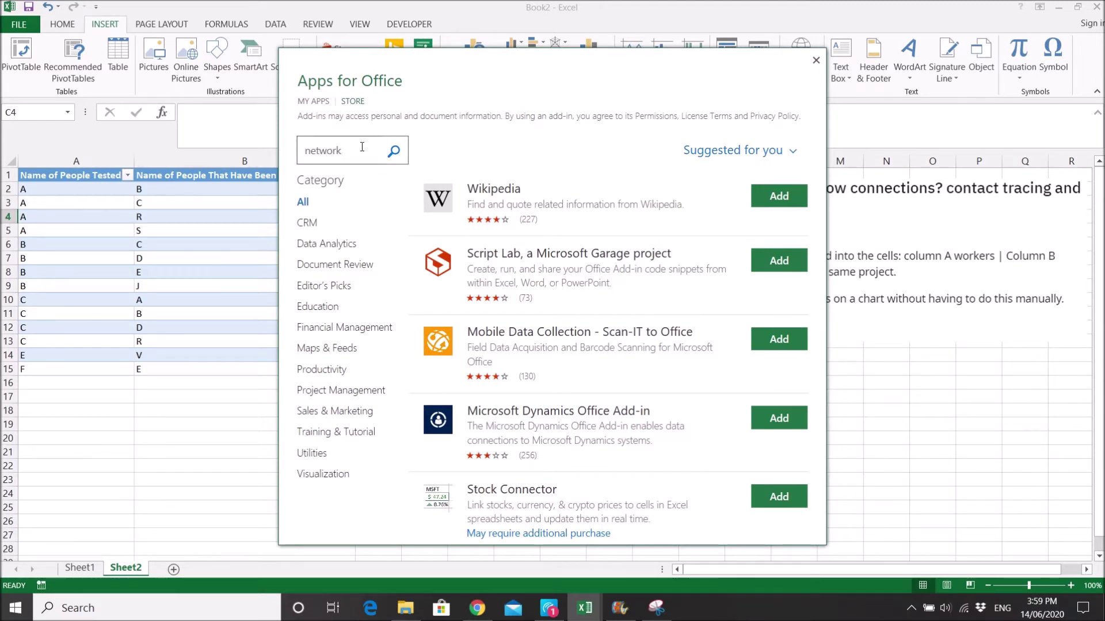
key("Return")
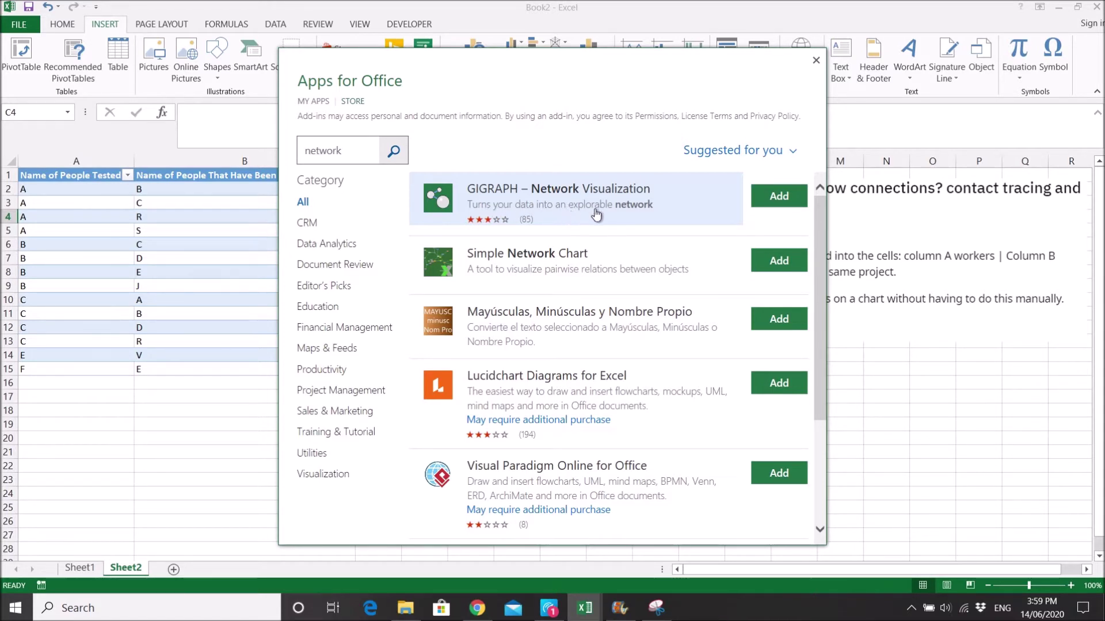
Add the GIGRAPH – Network Visualization add-in, accept its license terms, and place its frame beside the table, starting at column D.
left_click(786, 199)
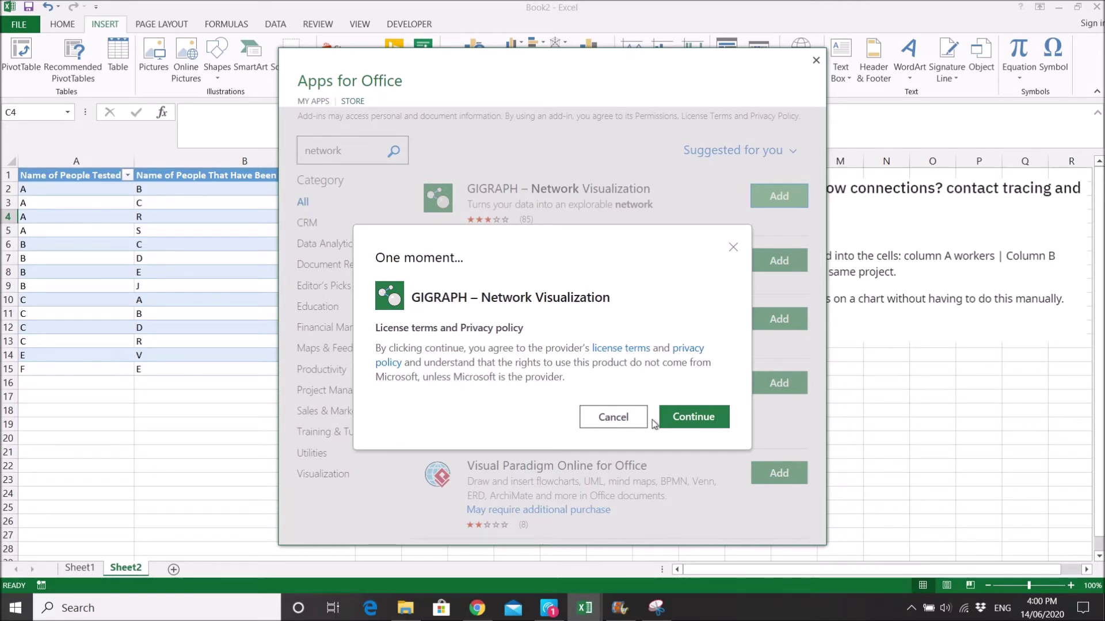
left_click(685, 423)
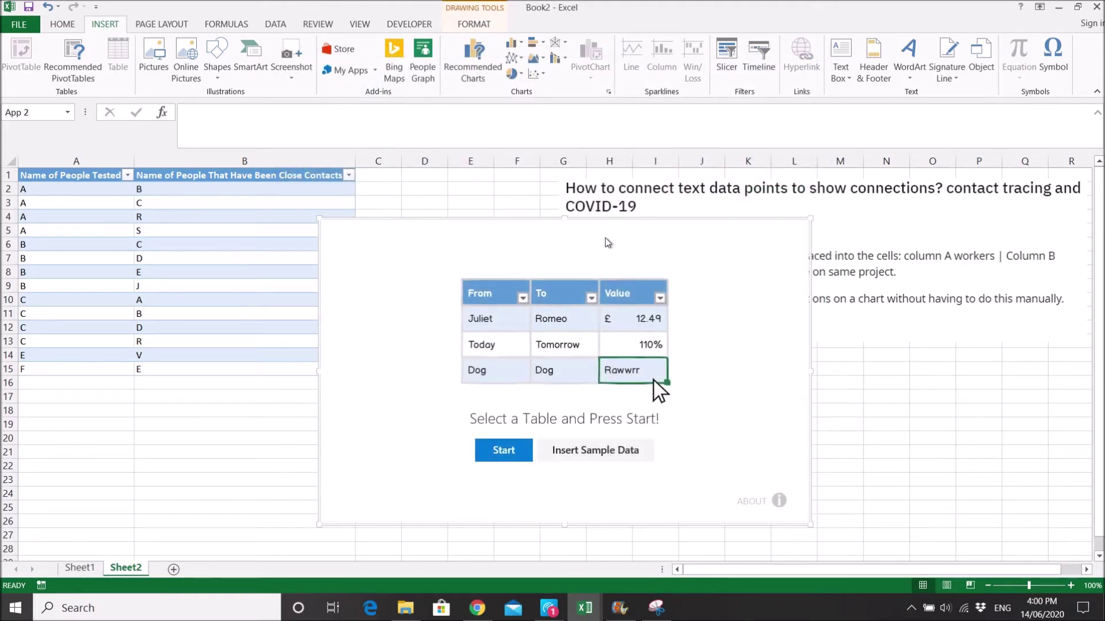
left_click_drag(577, 222, 660, 178)
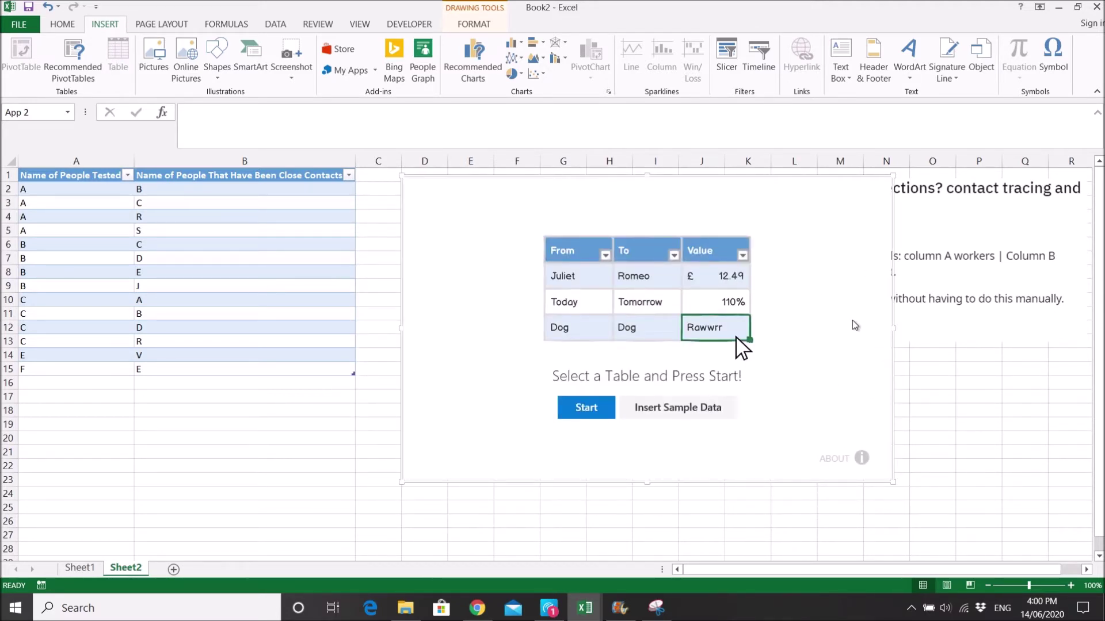
left_click(541, 377)
left_click_drag(551, 376, 628, 376)
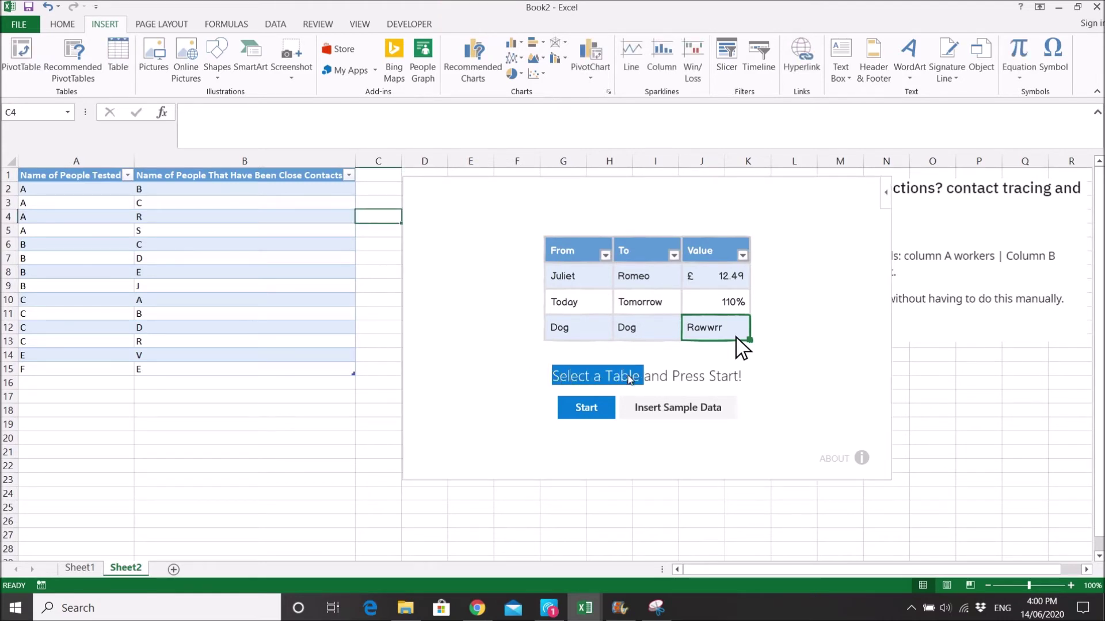
left_click(678, 377)
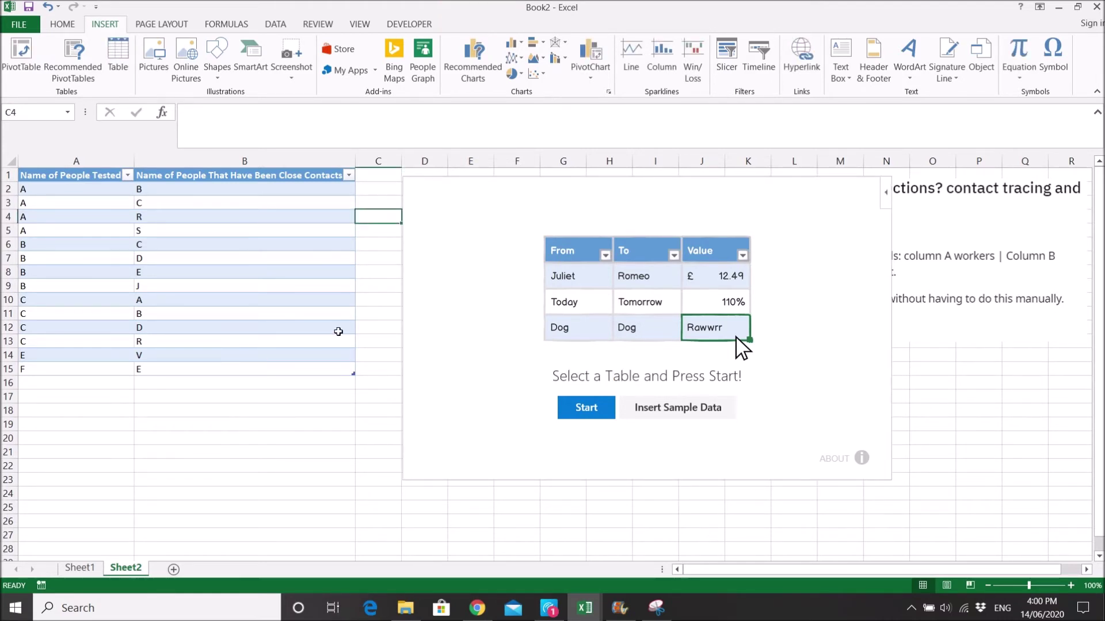
Generate the network from the table with Name of People Tested as sources and Name of People That Have Been Close Contacts as targets.
left_click(160, 220)
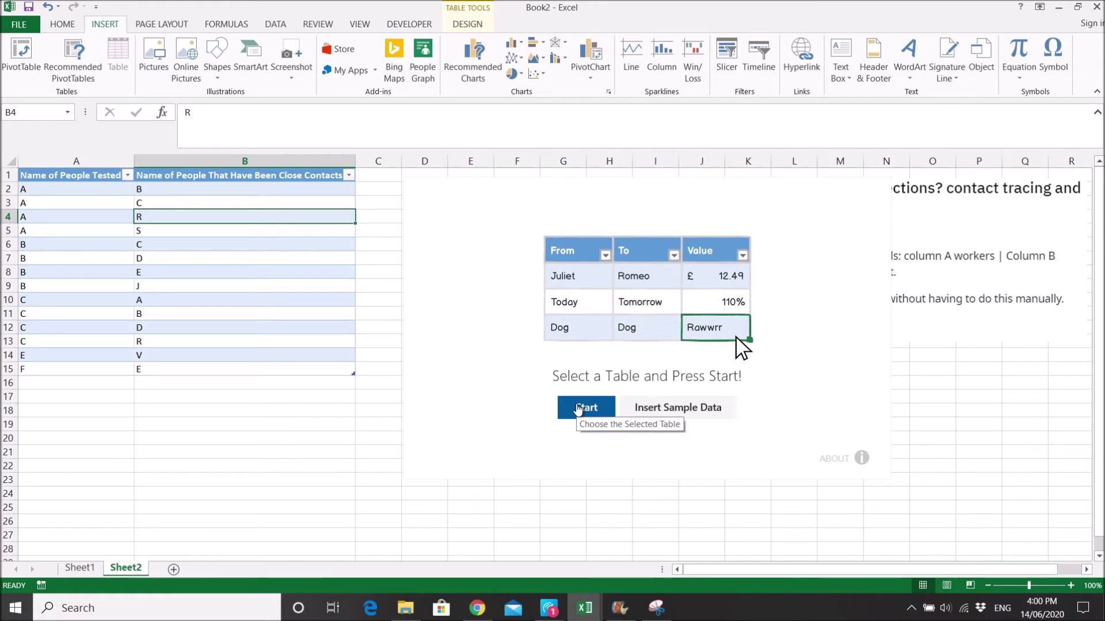
left_click(578, 410)
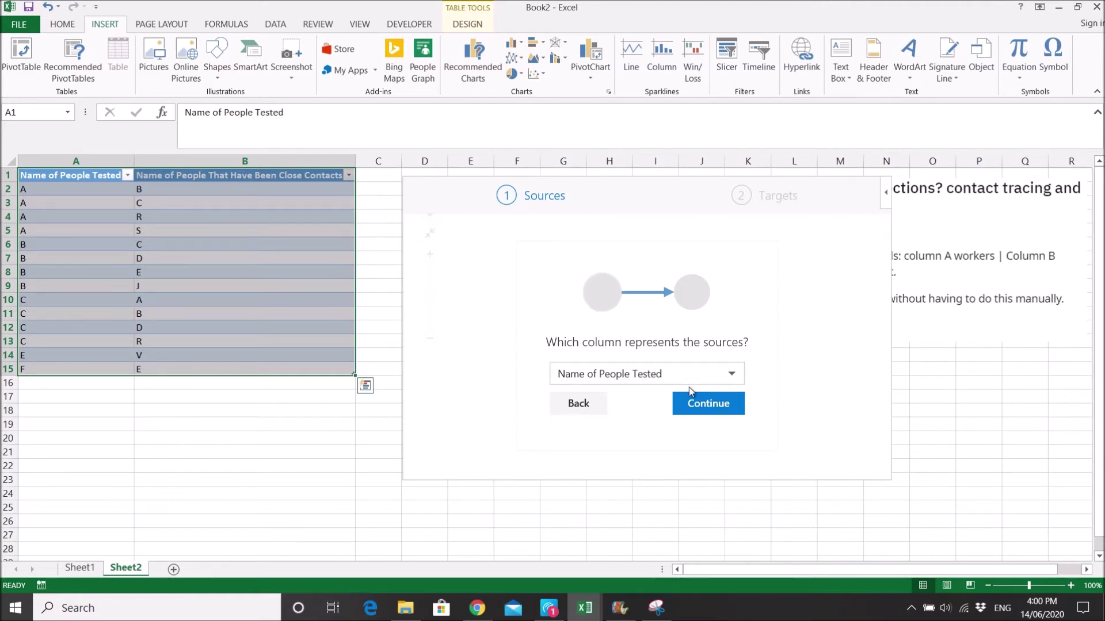
left_click(713, 403)
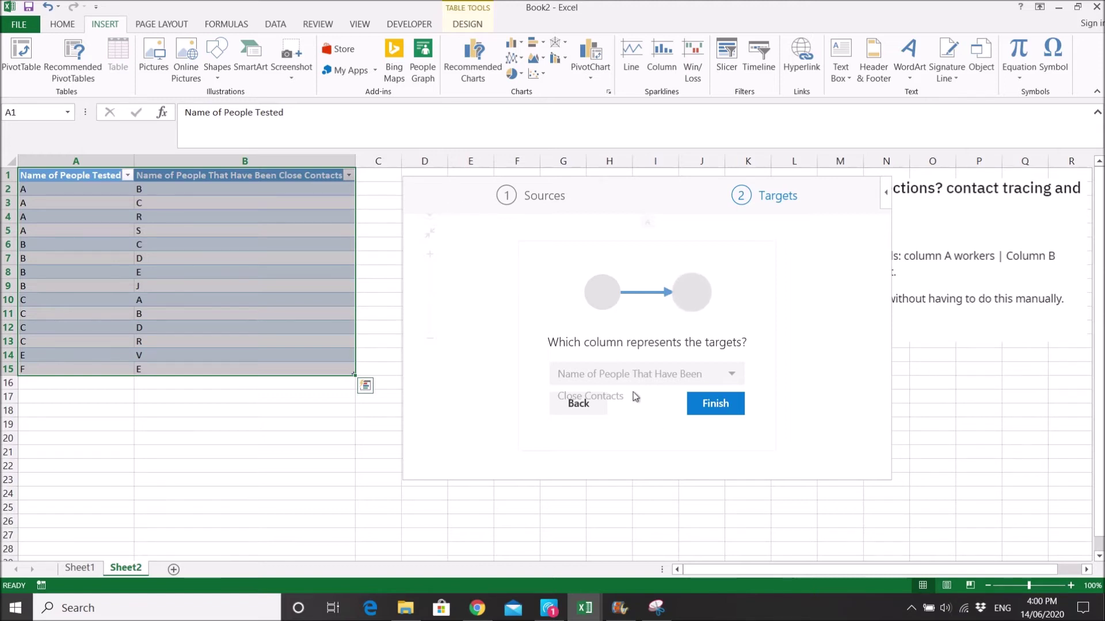
left_click(698, 409)
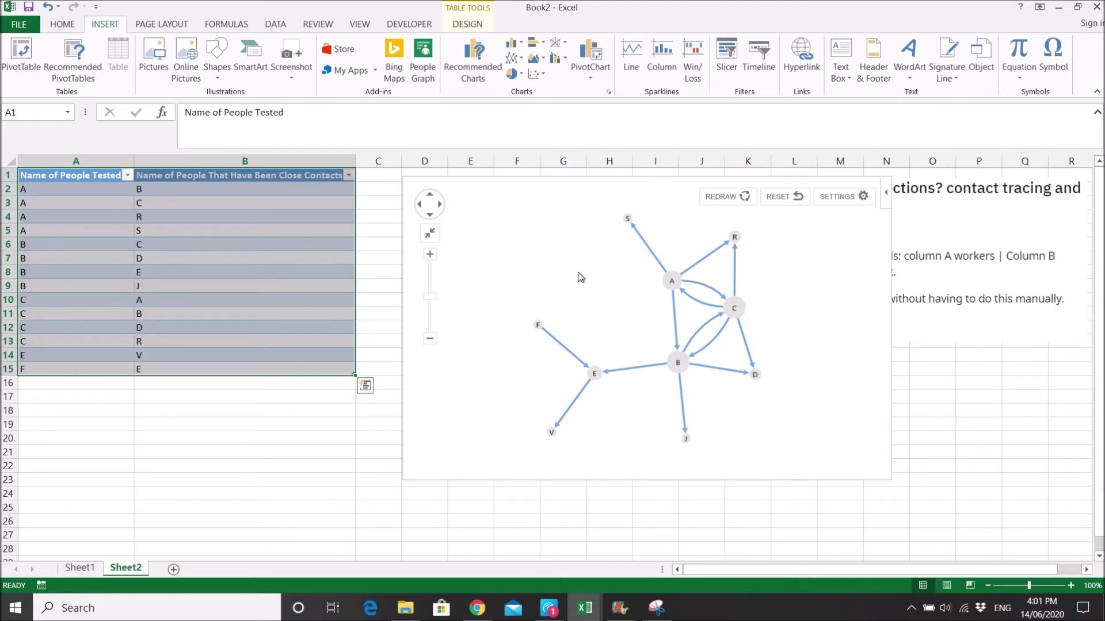
Enlarge the network chart's frame to cover about D1 to P28 and scale up the diagram to fill it.
left_click(191, 217)
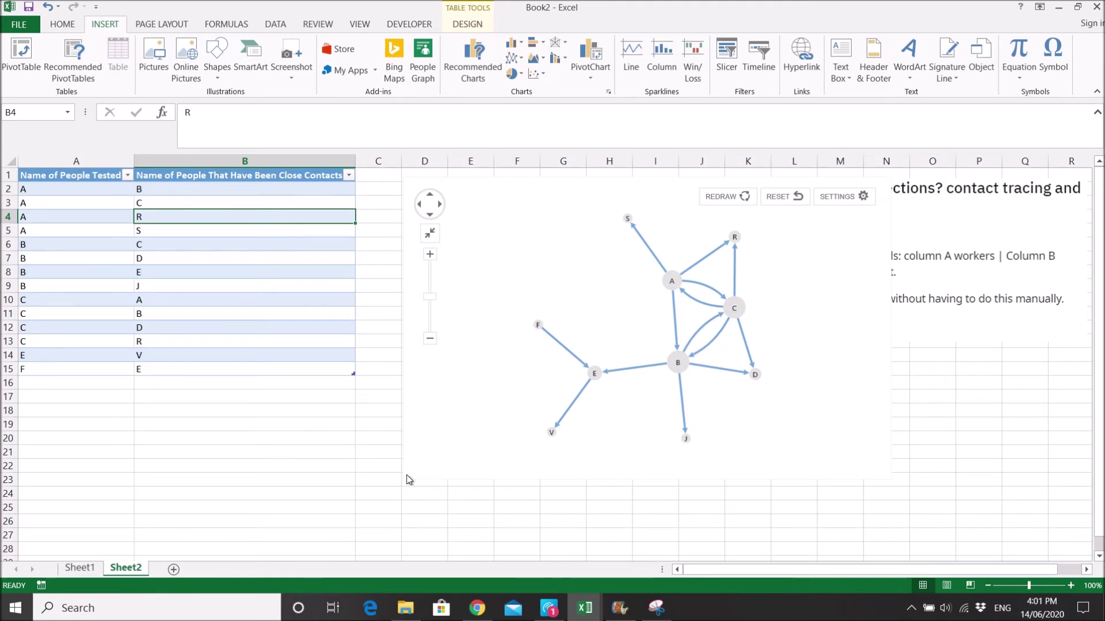
left_click(409, 498)
left_click(419, 480)
left_click_drag(893, 482, 1010, 551)
left_click(430, 256)
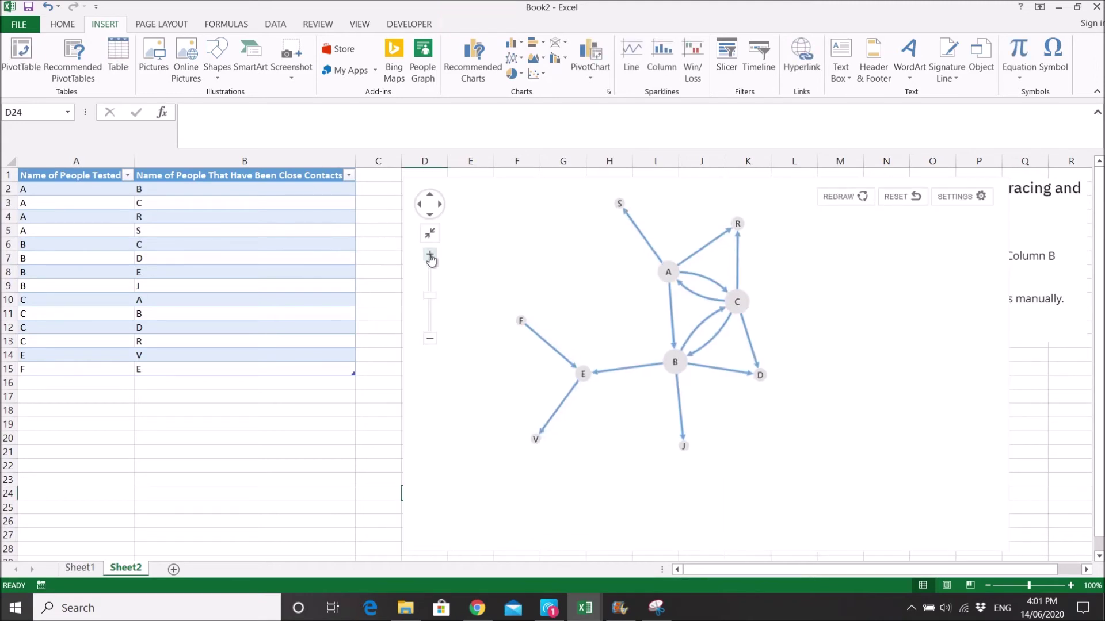
left_click_drag(591, 266, 635, 313)
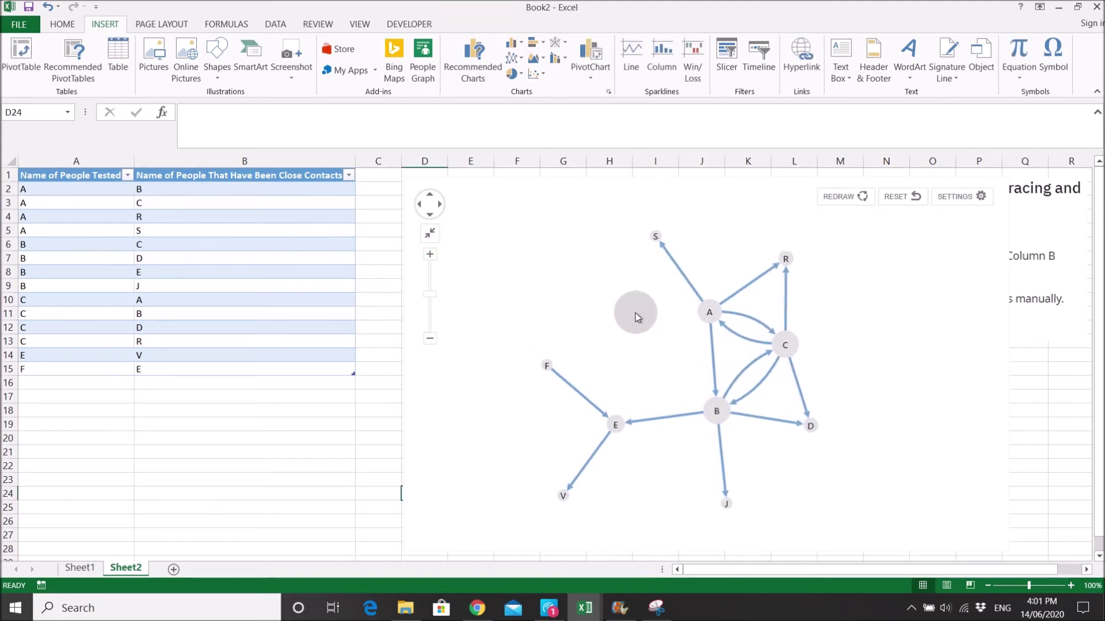
left_click(431, 254)
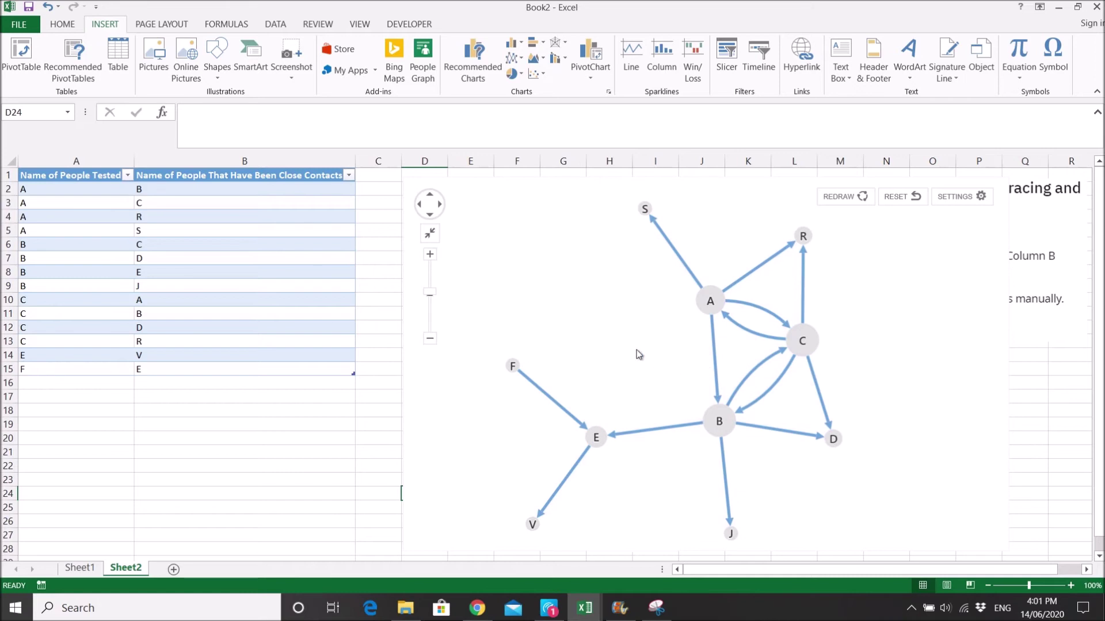
Compare the table rows for persons A, B and C with the arrows between their nodes in the network chart.
left_click(82, 206)
left_click(81, 189)
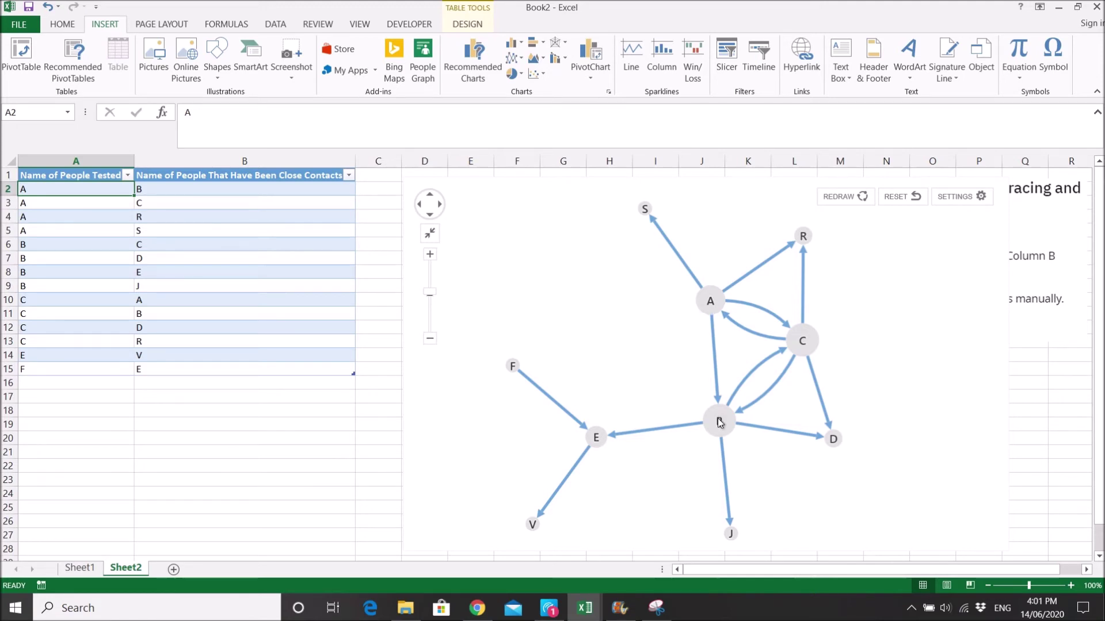
left_click_drag(153, 203, 153, 229)
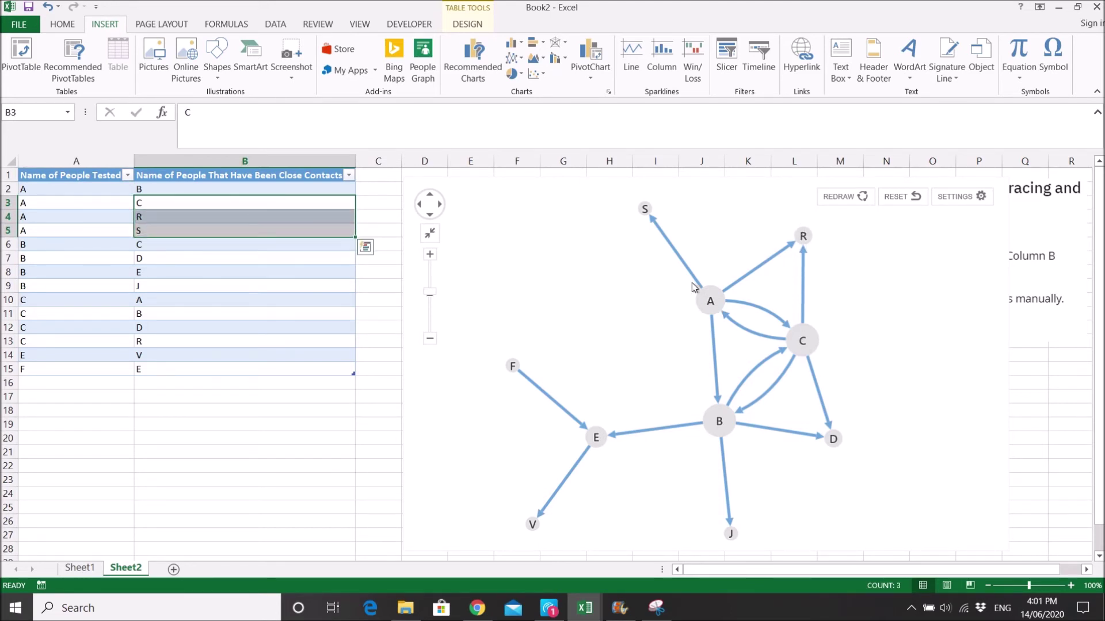
left_click(216, 274)
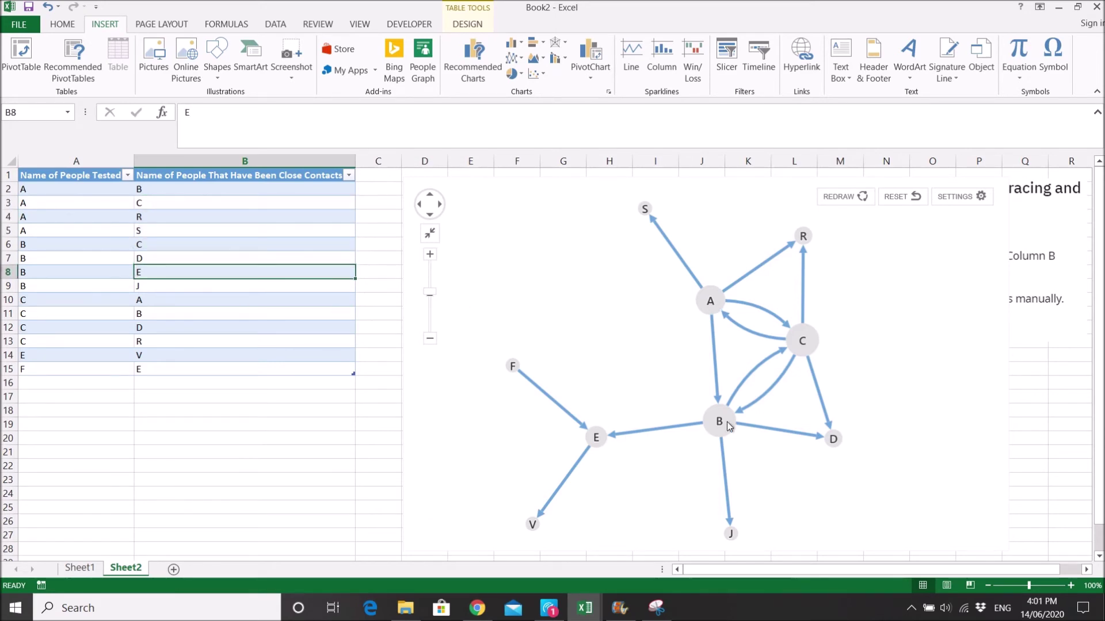
left_click(77, 245)
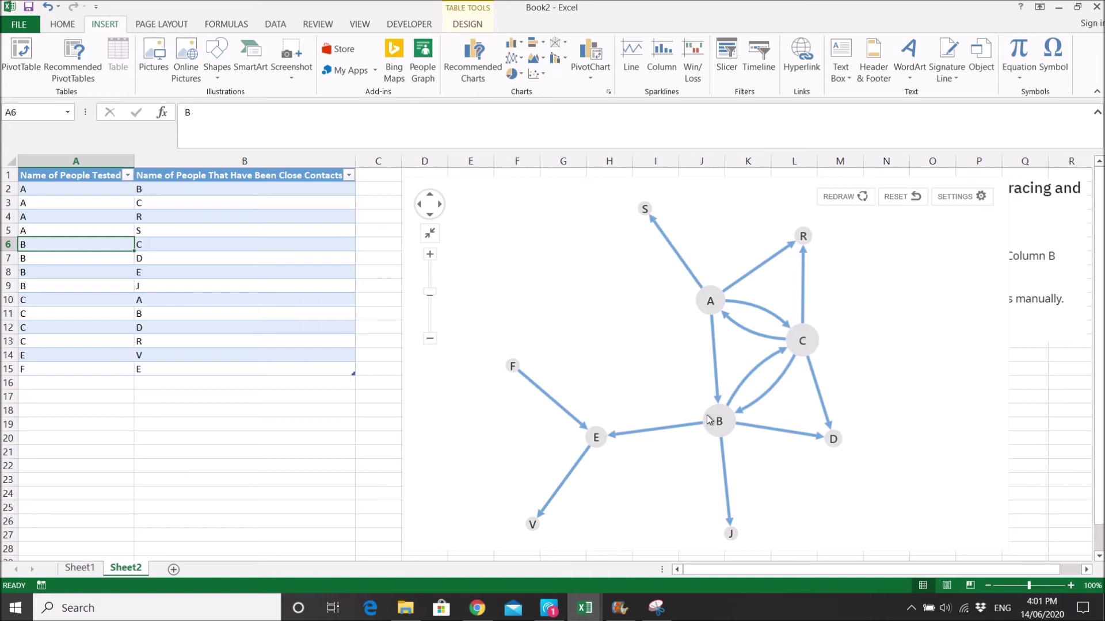
left_click(158, 240)
left_click_drag(158, 241, 147, 286)
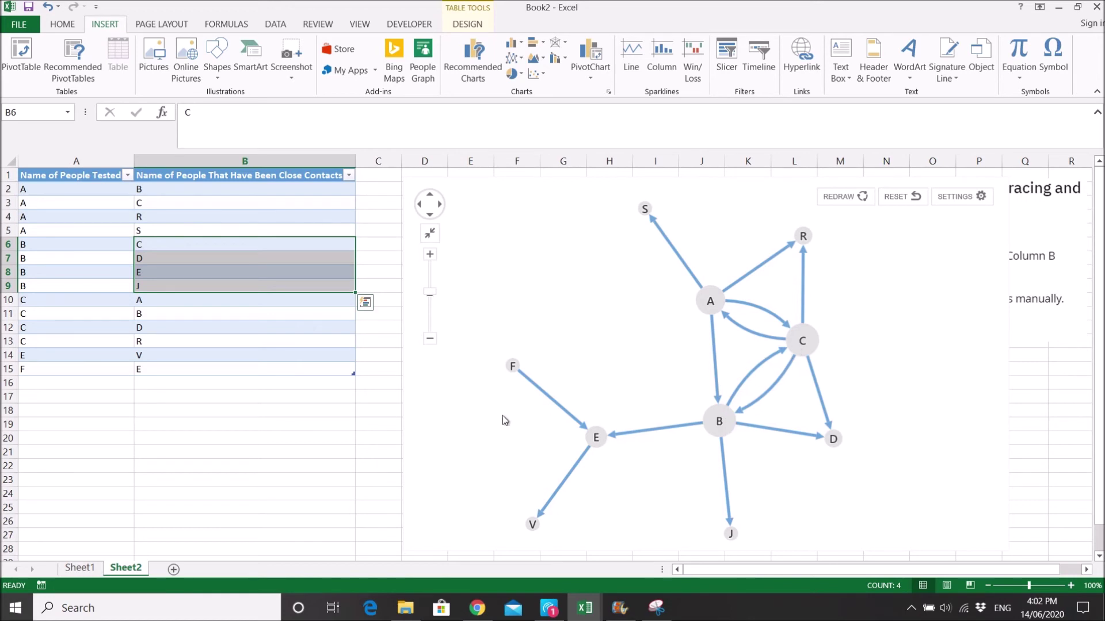
left_click_drag(91, 302, 151, 316)
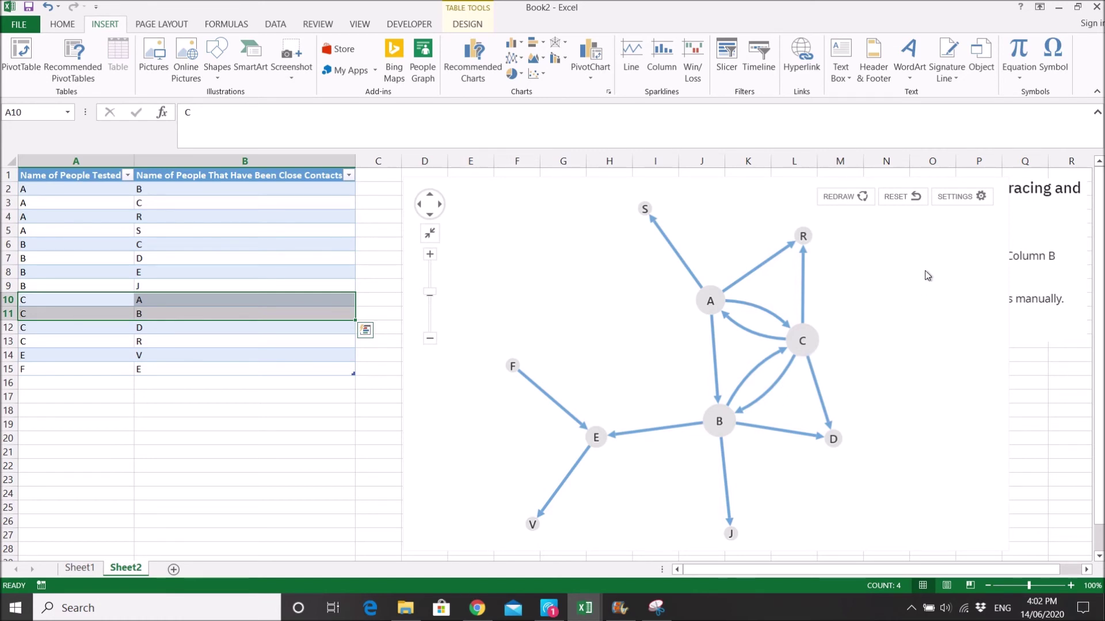
Slightly increase the network's Ideal Edge Length and Node Repulsion, and try Dynamic Length on before turning it off again.
left_click(959, 204)
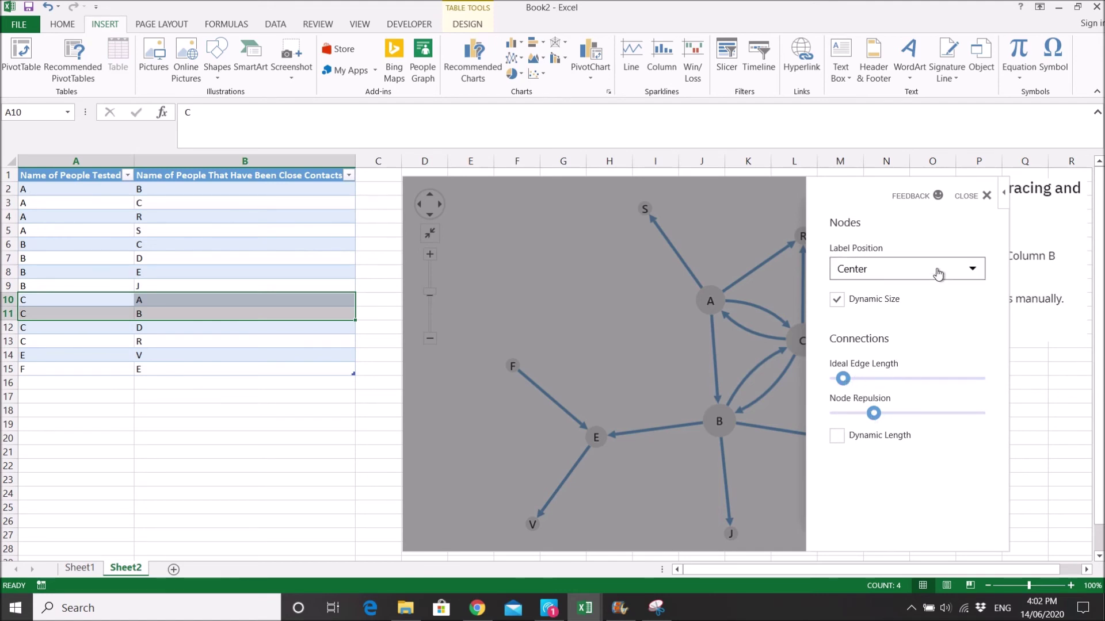
left_click_drag(843, 379, 876, 419)
left_click(838, 437)
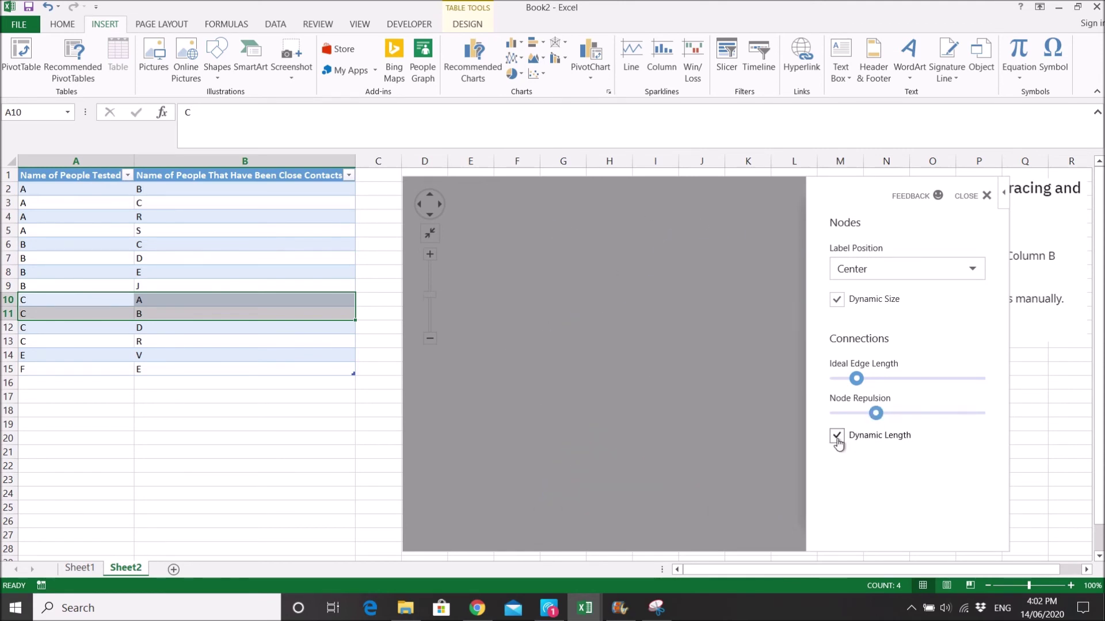
left_click(838, 439)
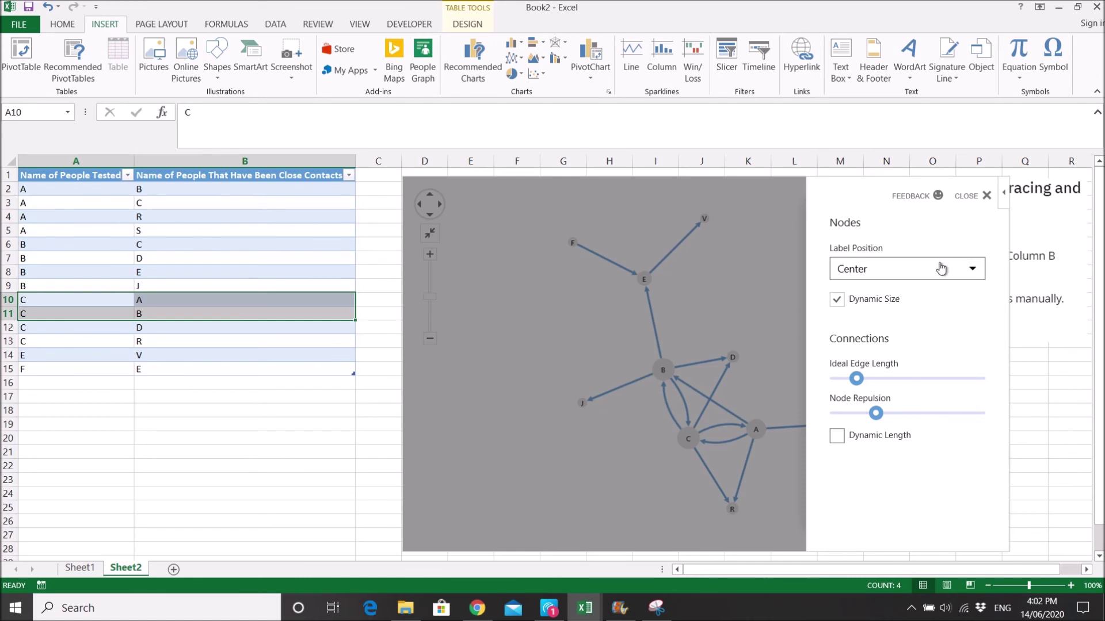
Try the Bottom label position for the network's nodes, set it back to Center and close the chart settings.
left_click(968, 266)
left_click(880, 321)
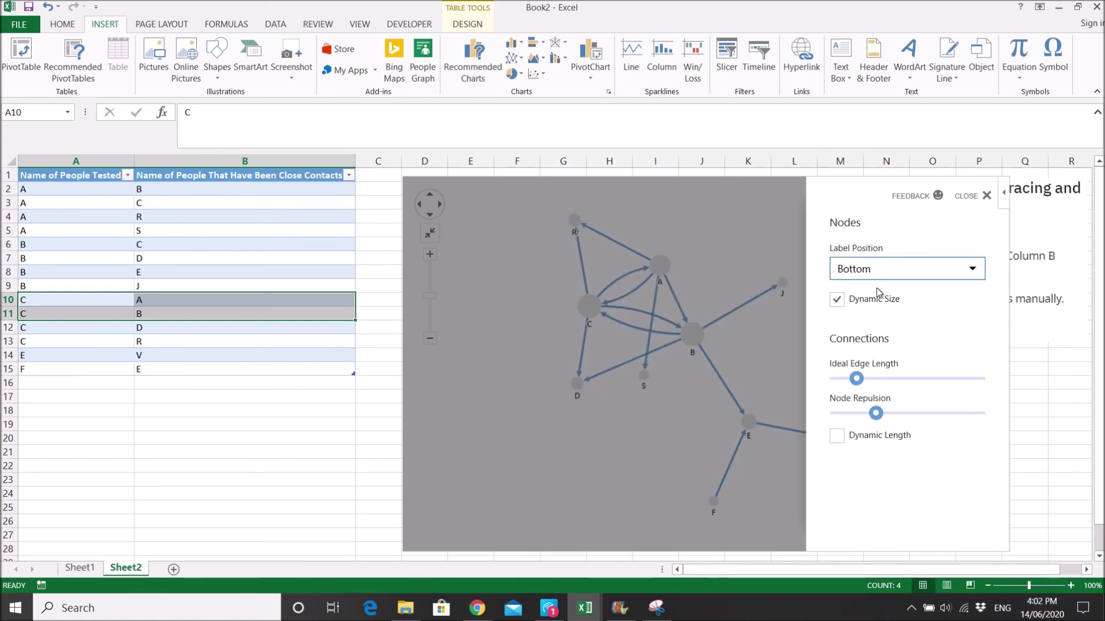
left_click(882, 270)
left_click(880, 293)
left_click(883, 284)
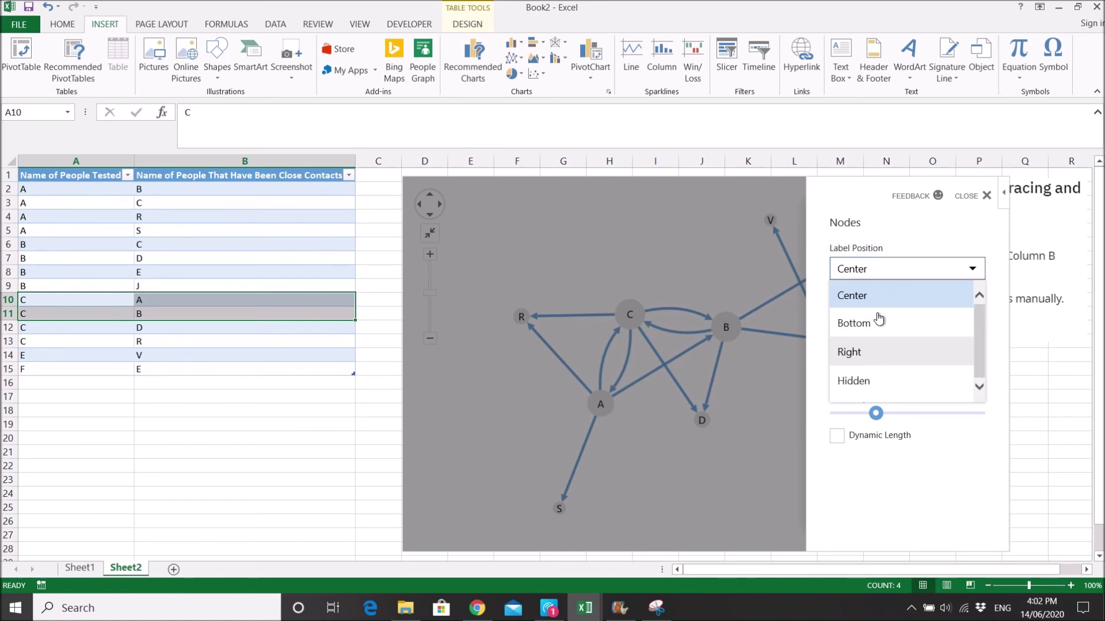
left_click(879, 276)
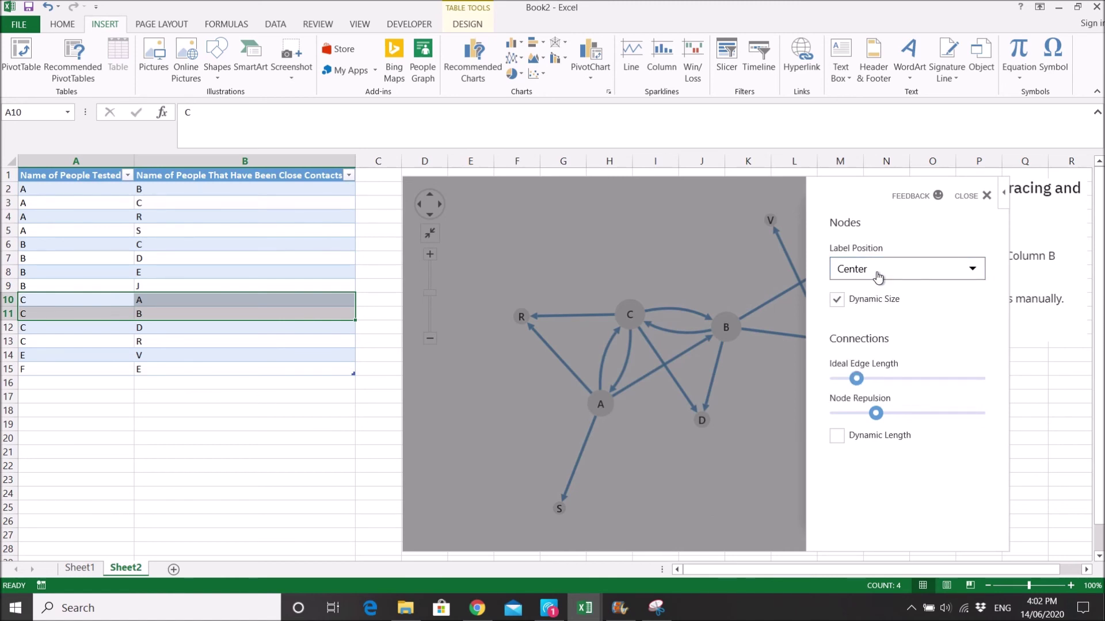
left_click(967, 199)
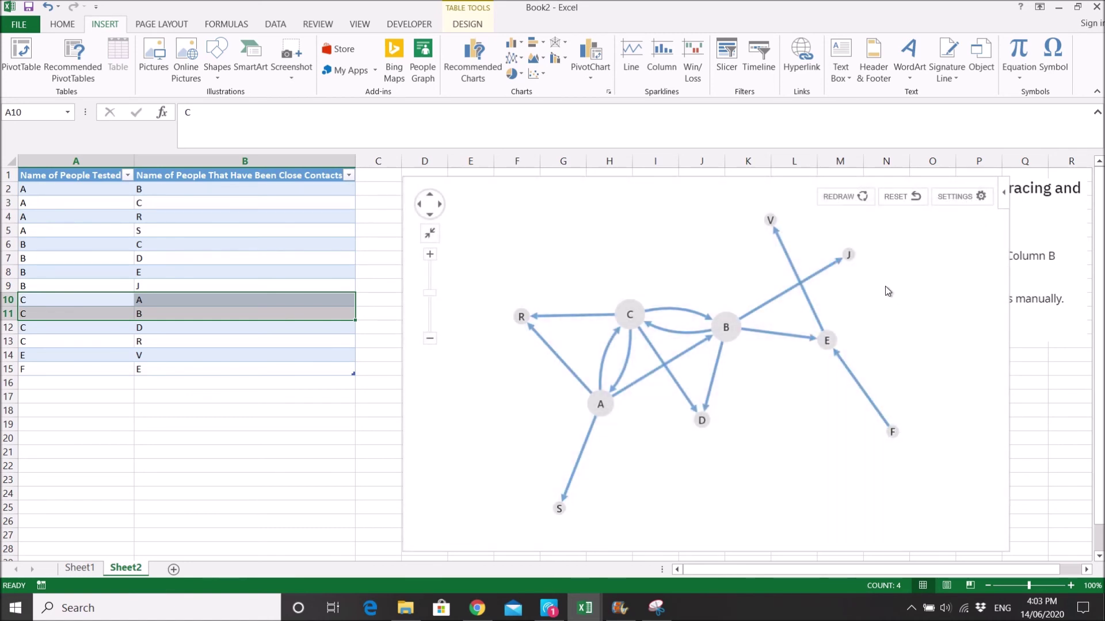
Rerun the network's layout engine several times to get different arrangements of the nodes.
left_click(842, 199)
left_click(841, 200)
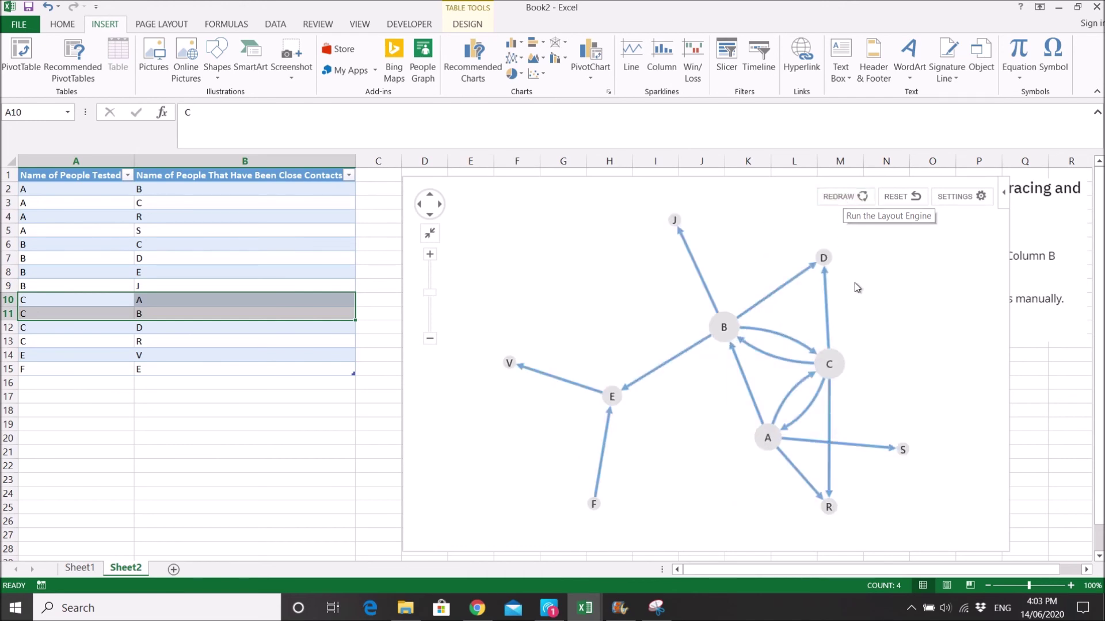
left_click(842, 205)
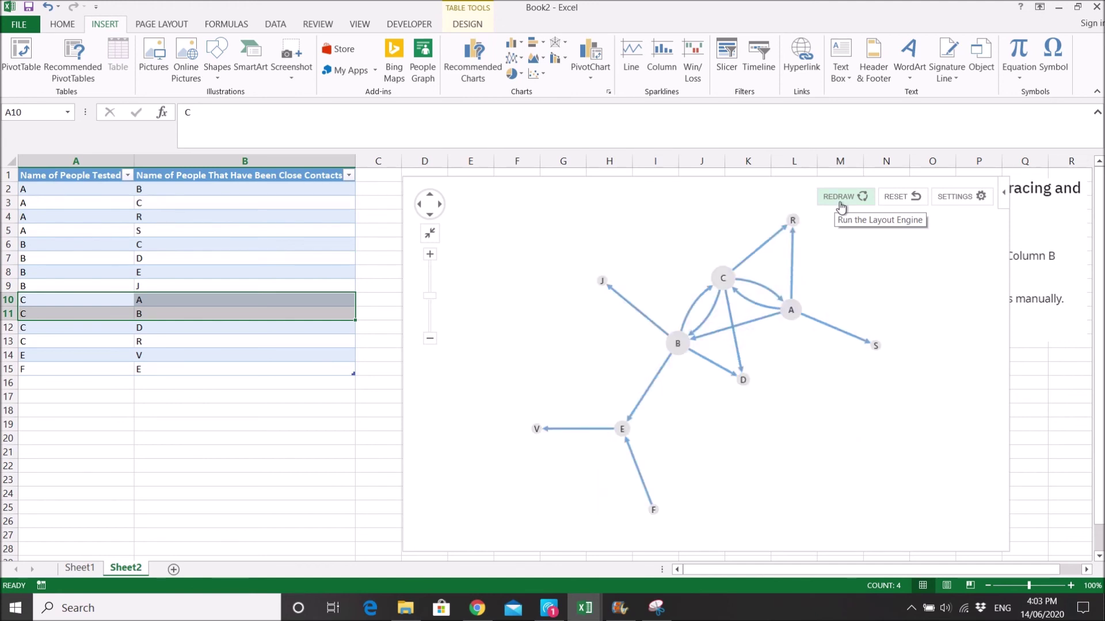
left_click(840, 206)
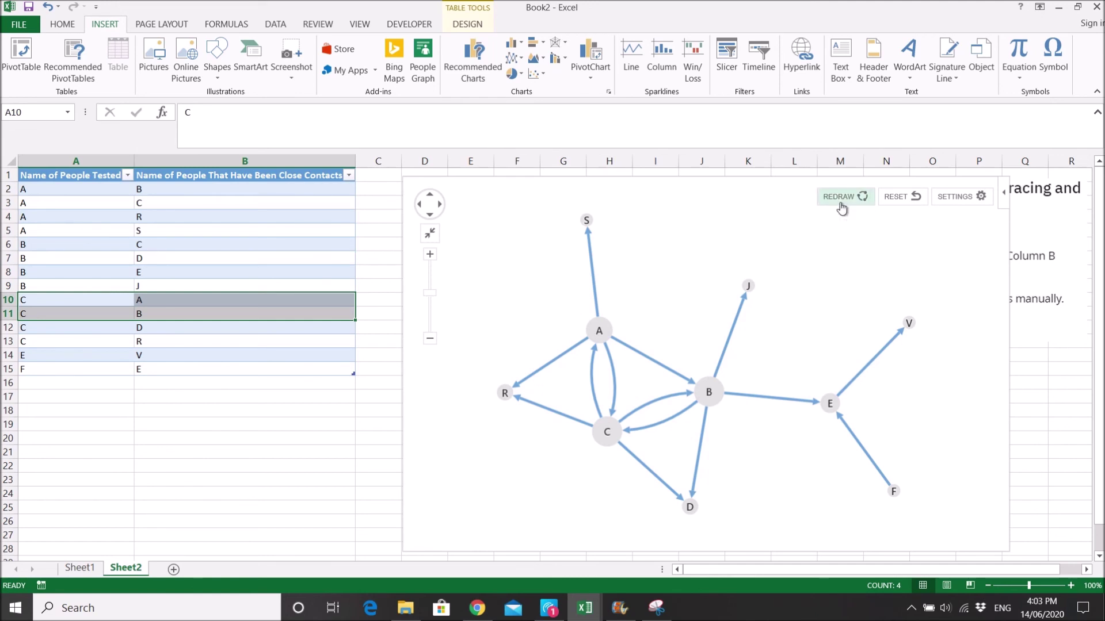
Reset the network chart and rebuild it from A1:B15 with Name of People Tested as sources and Name of People That Have Been Close Contacts as targets.
left_click(900, 199)
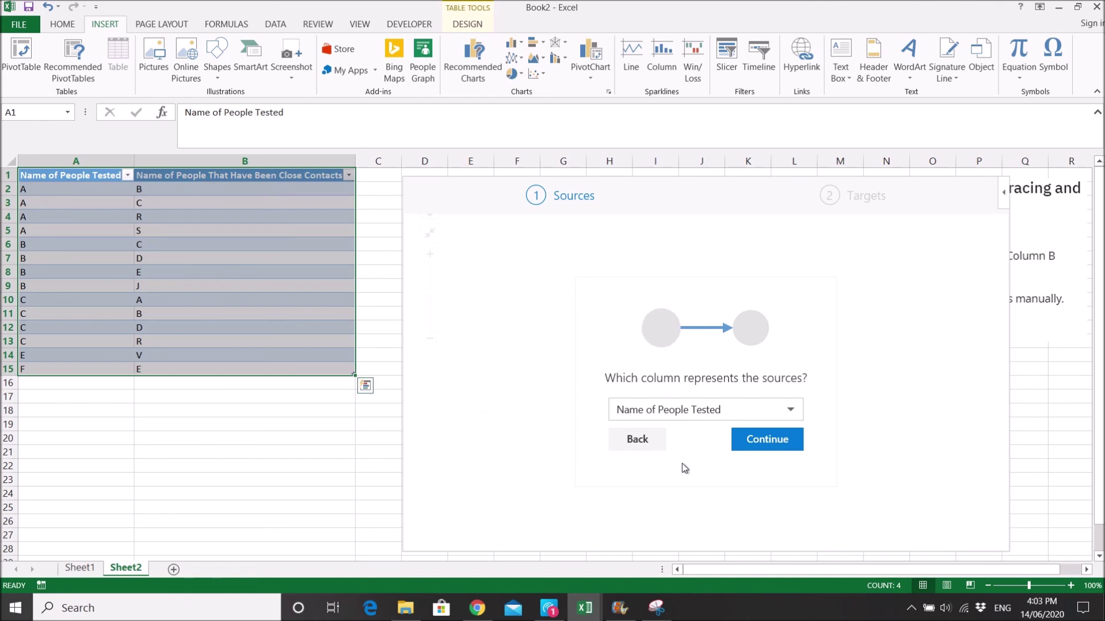
left_click(771, 442)
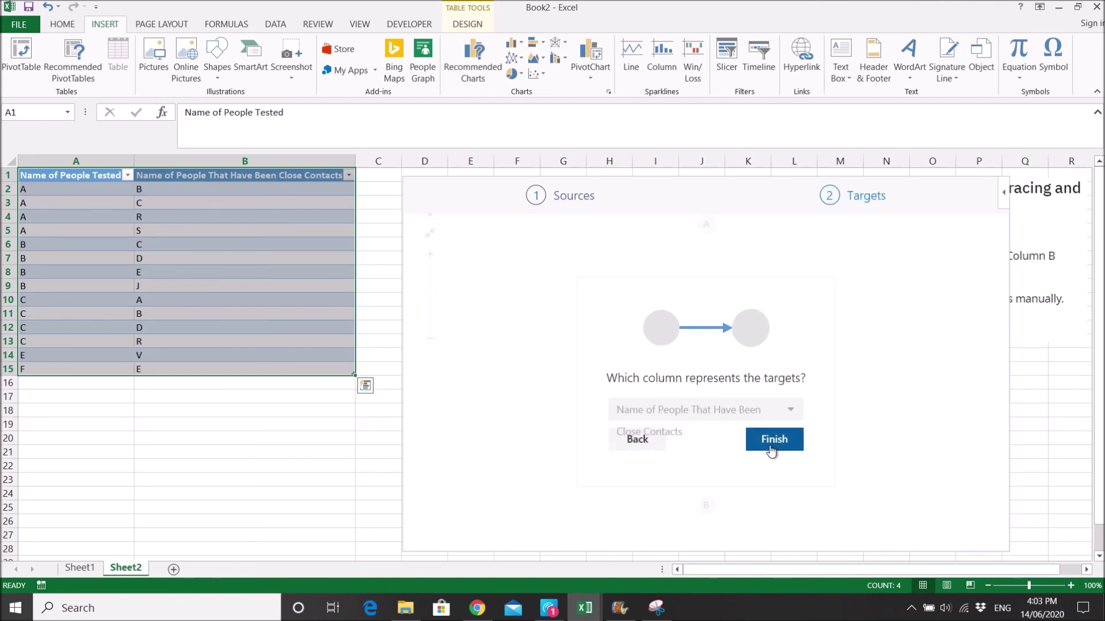
left_click(772, 443)
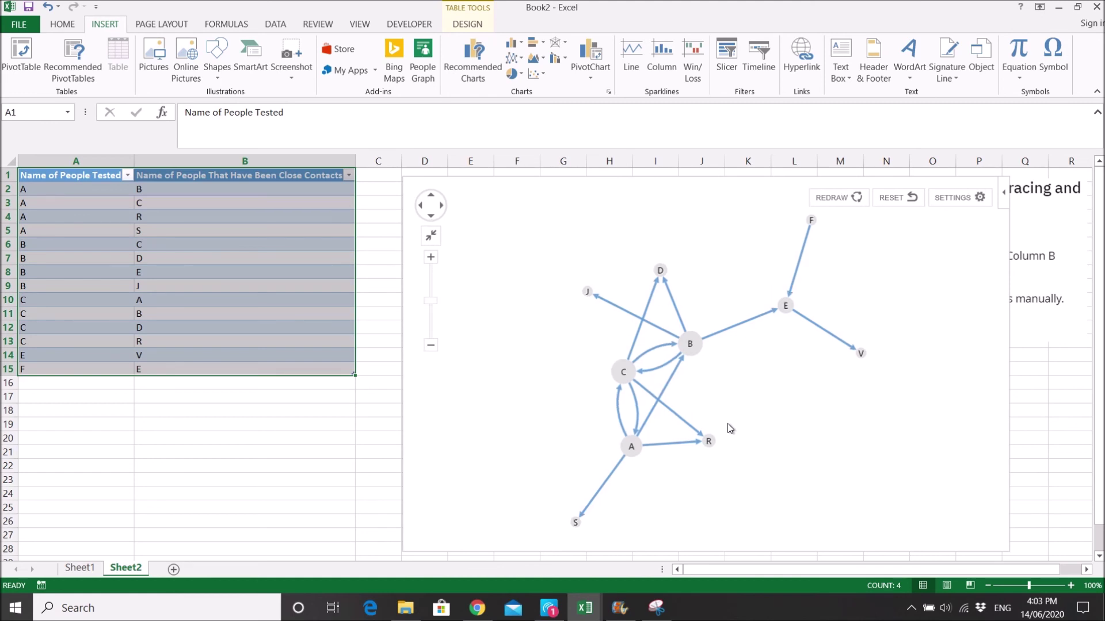
left_click_drag(750, 404, 735, 396)
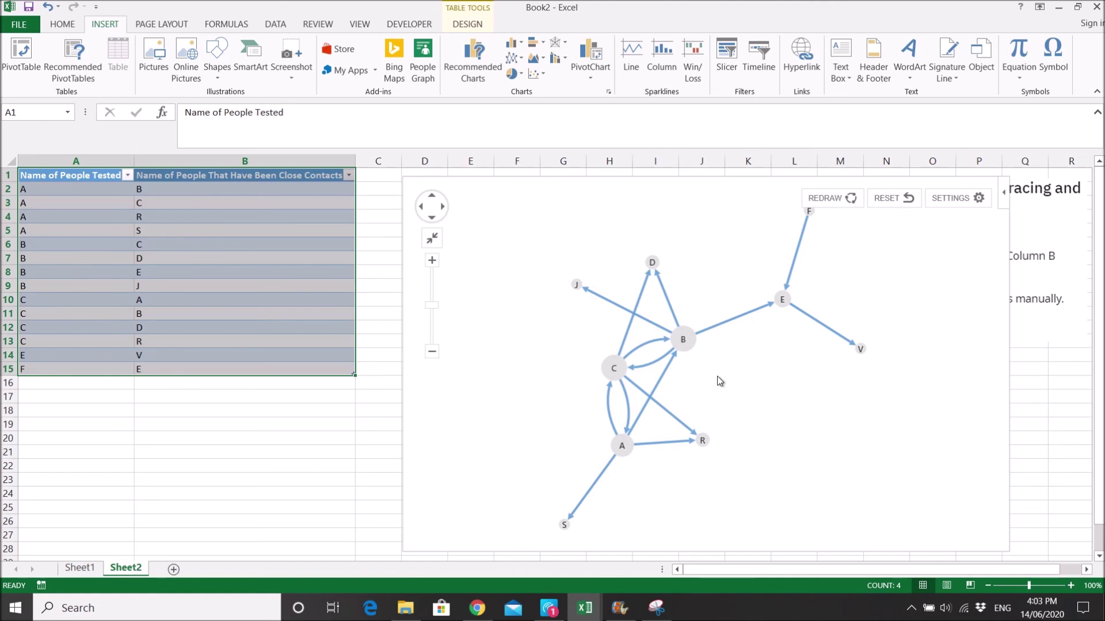
left_click_drag(717, 375, 724, 391)
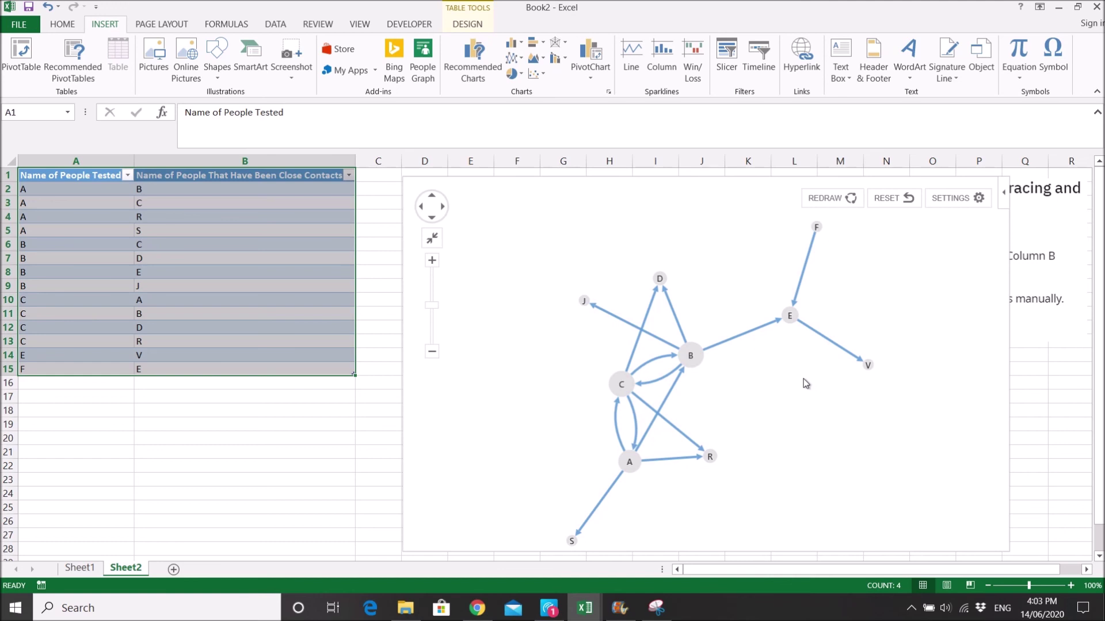
left_click_drag(802, 383, 760, 378)
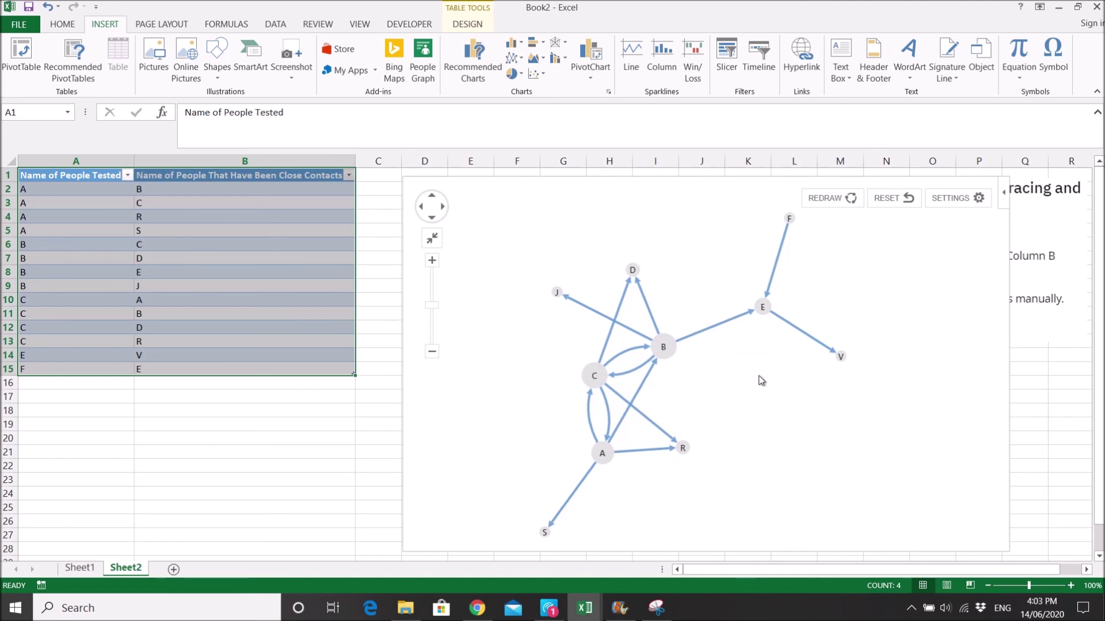